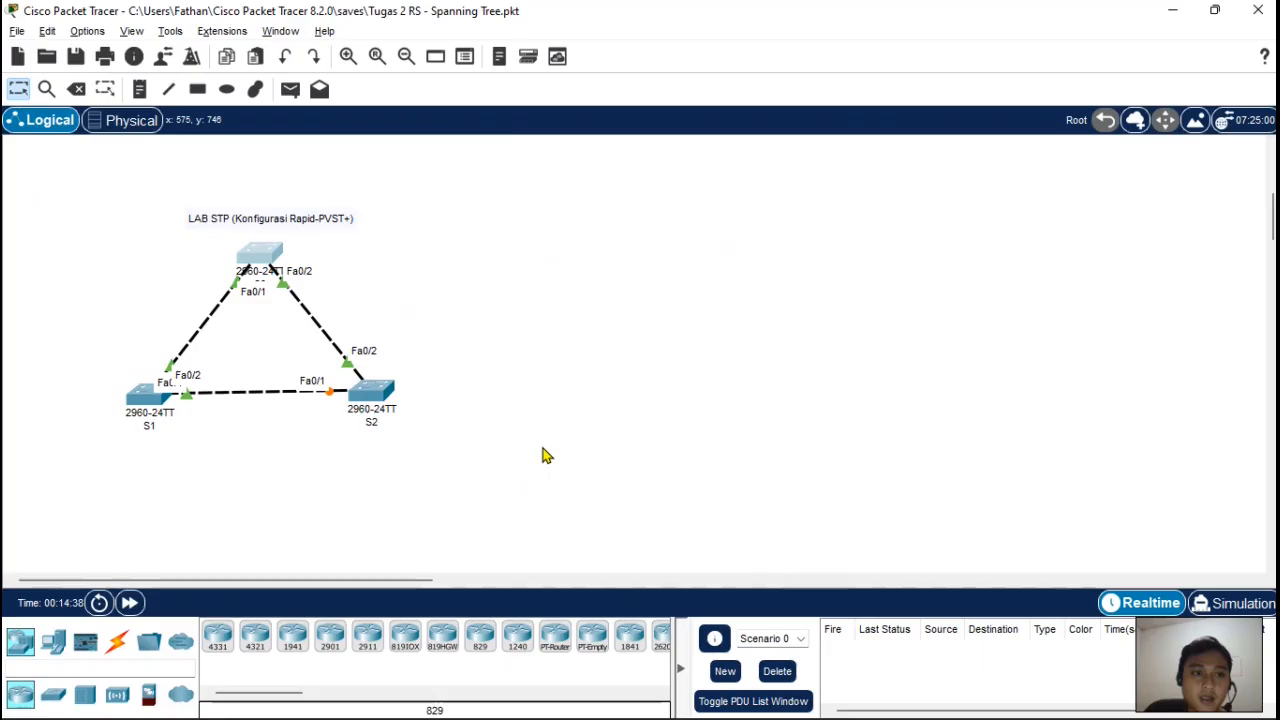
Step: Move the top switch of the LAB STP (Konfigurasi Rapid-PVST+) topology slightly down and to the right
scroll(545, 456, "up", 2)
scroll(545, 456, "up", 8)
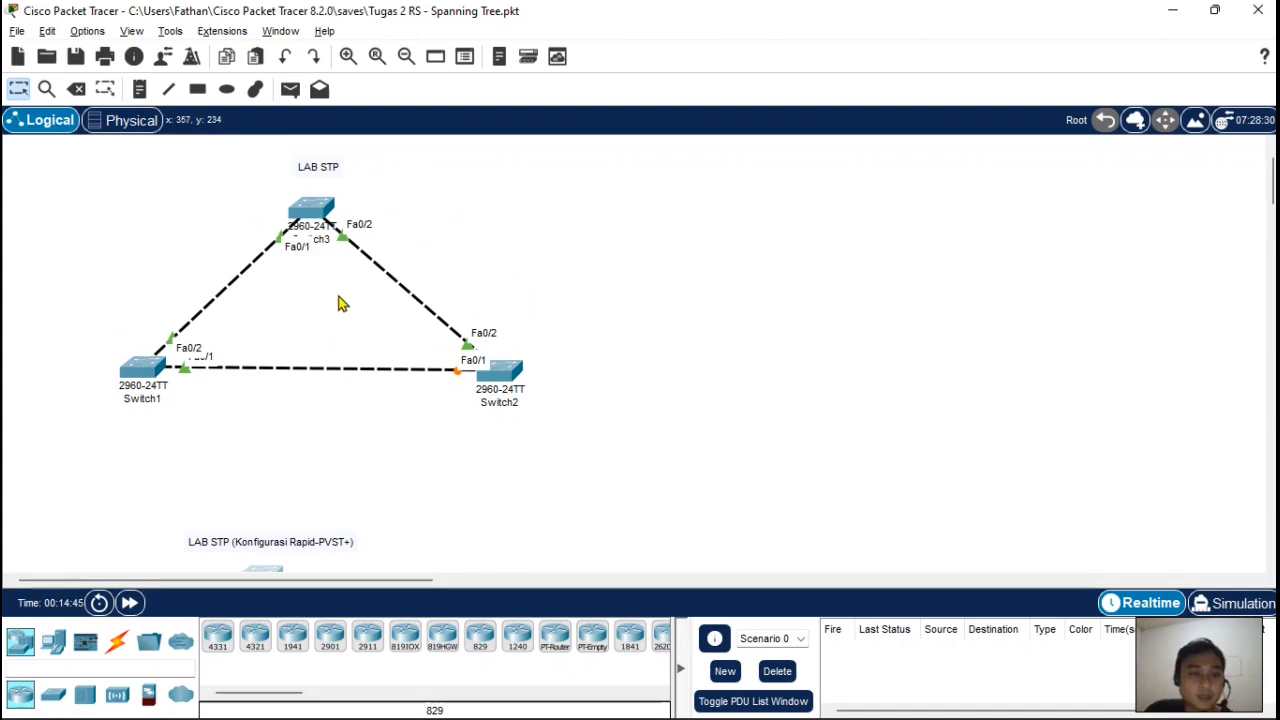
scroll(340, 305, "down", 8)
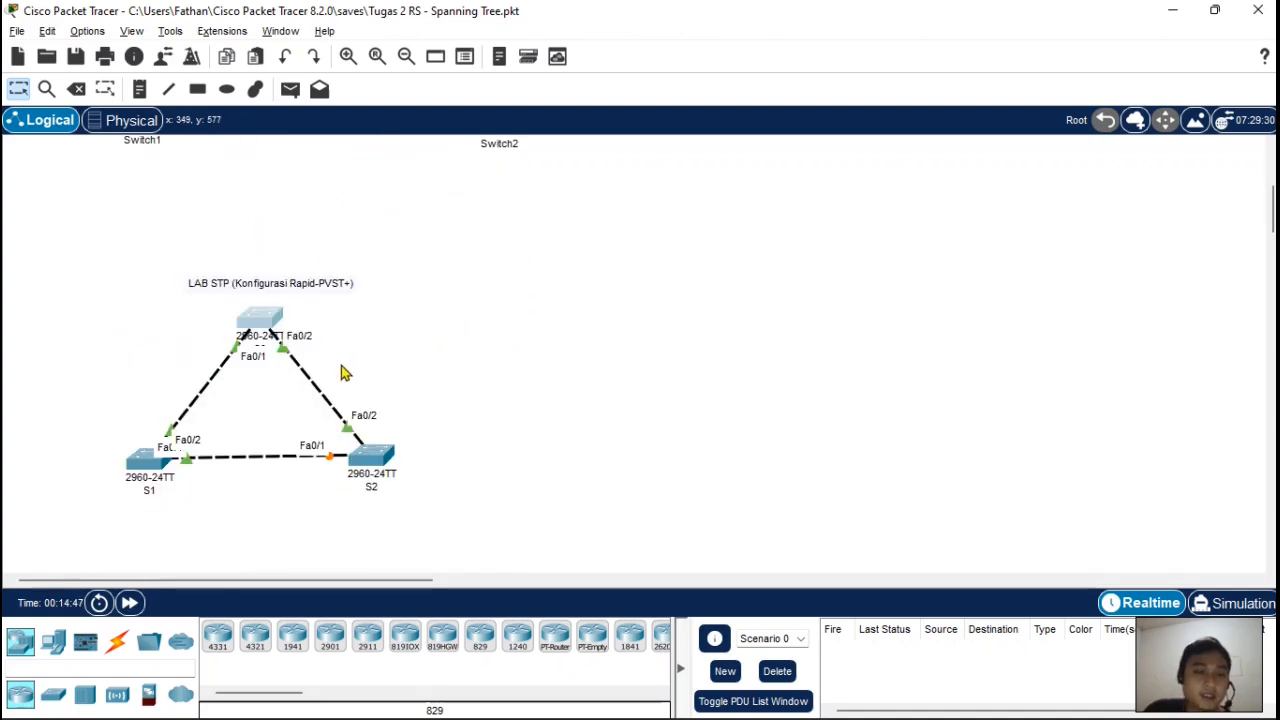
scroll(388, 318, "down", 2)
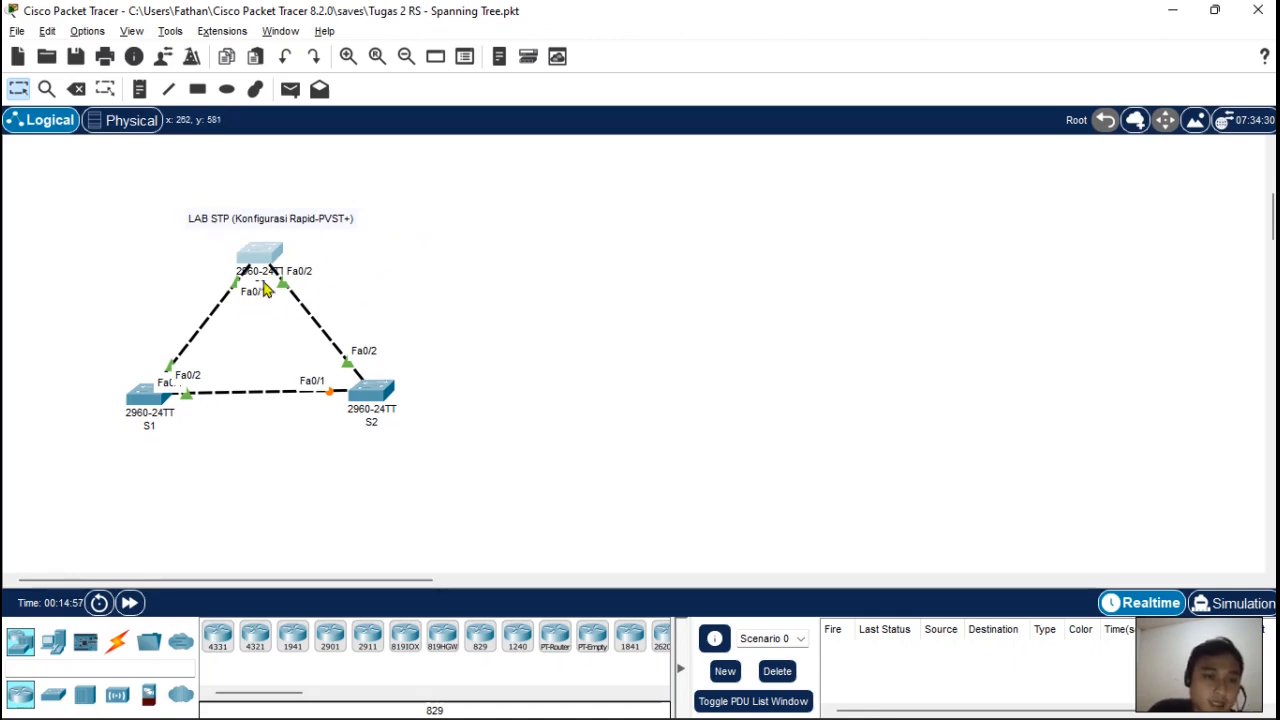
mouse_move(264, 260)
left_mouse_down()
mouse_move(292, 273)
mouse_move(271, 264)
left_mouse_up()
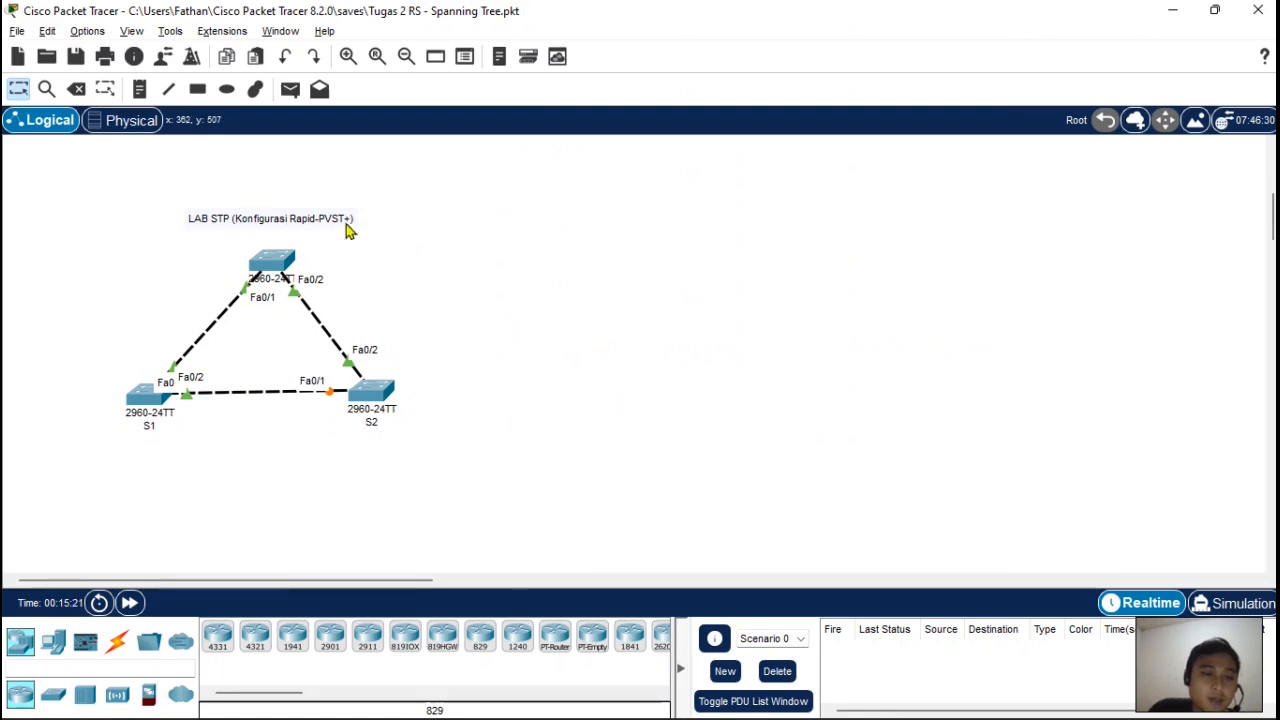
Step: Examine the earlier do show sp output in S3's CLI, including its root bridge, priority, address and interface lines, and minimize the window
left_click(276, 266)
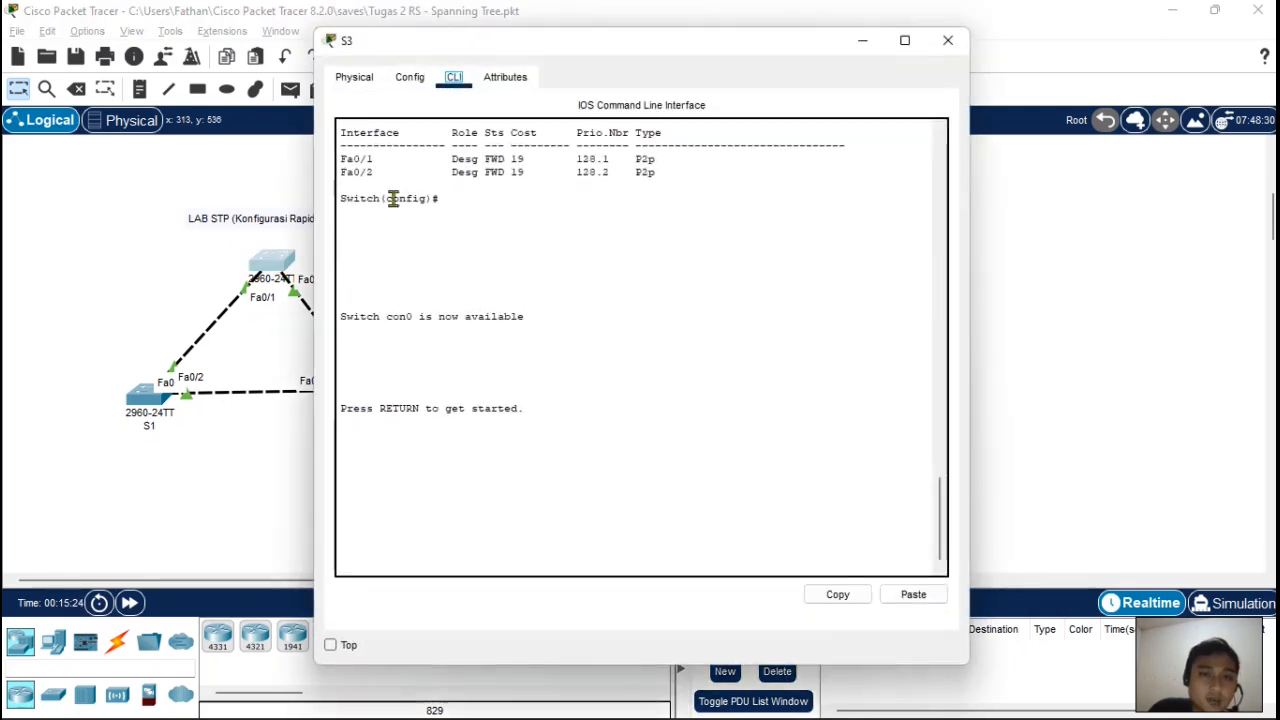
scroll(500, 400, "up", 8)
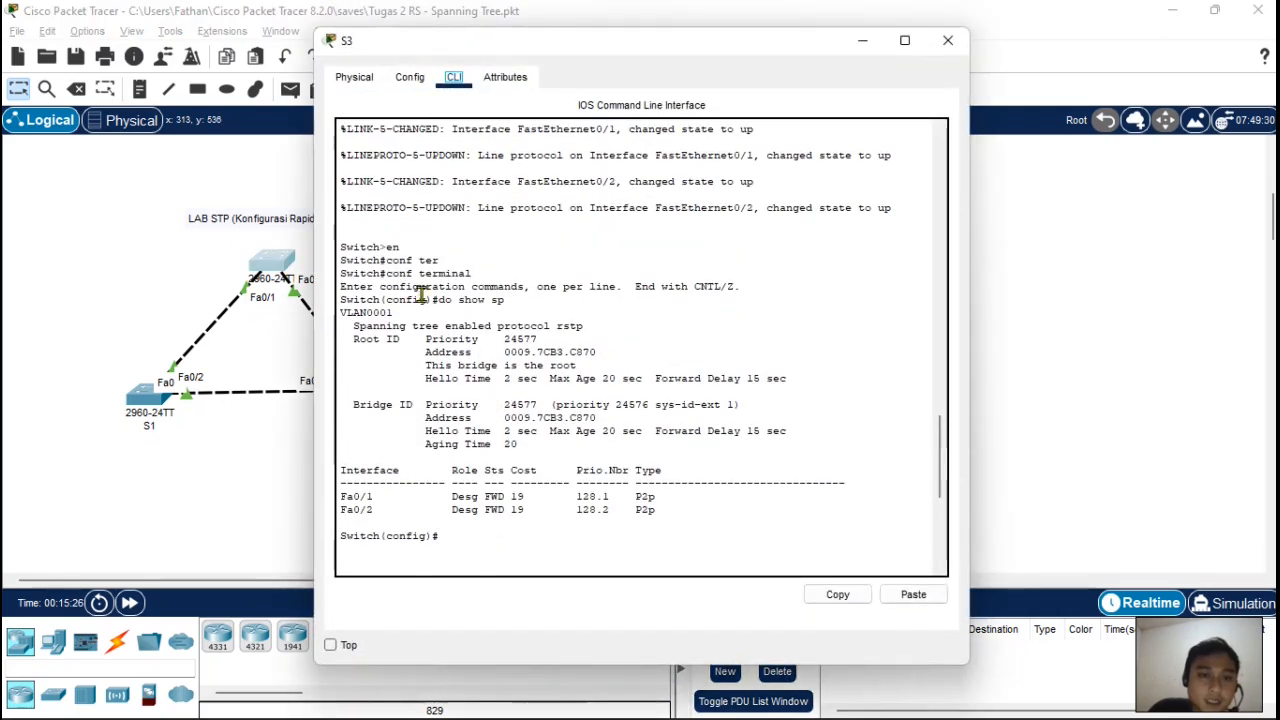
scroll(505, 307, "down", 1)
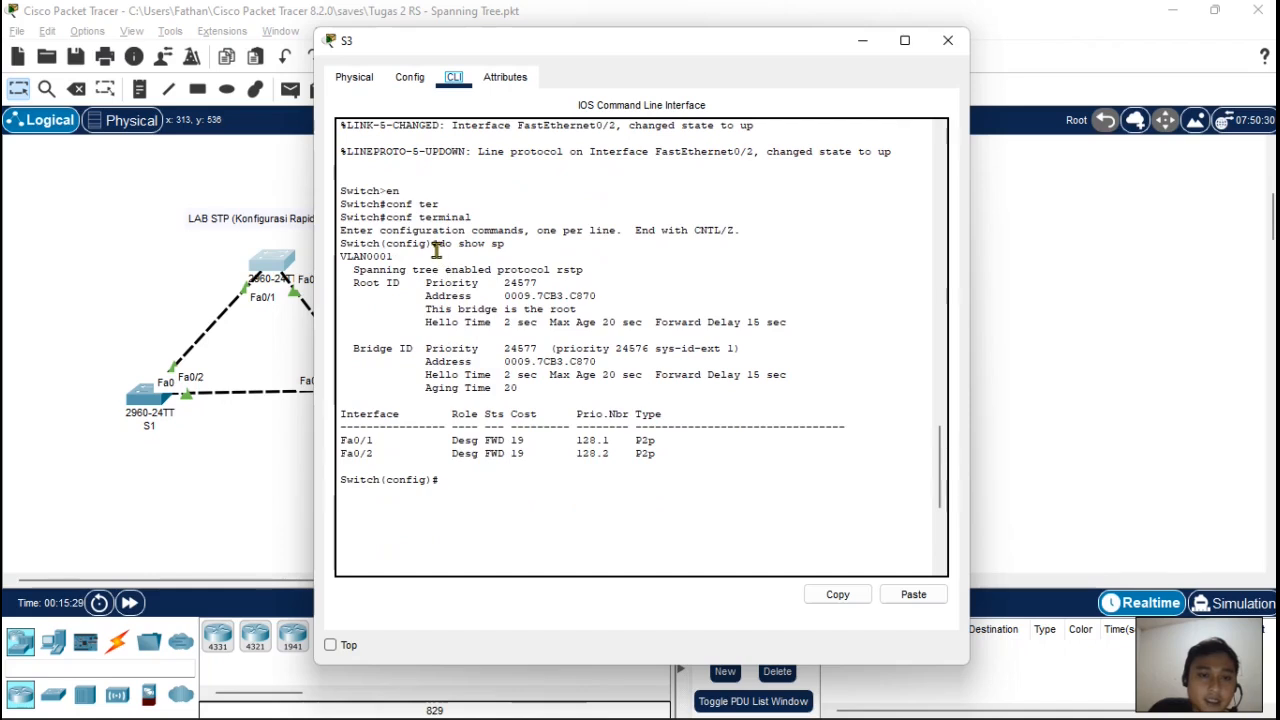
left_click_drag(445, 245, 531, 245)
left_click(531, 245)
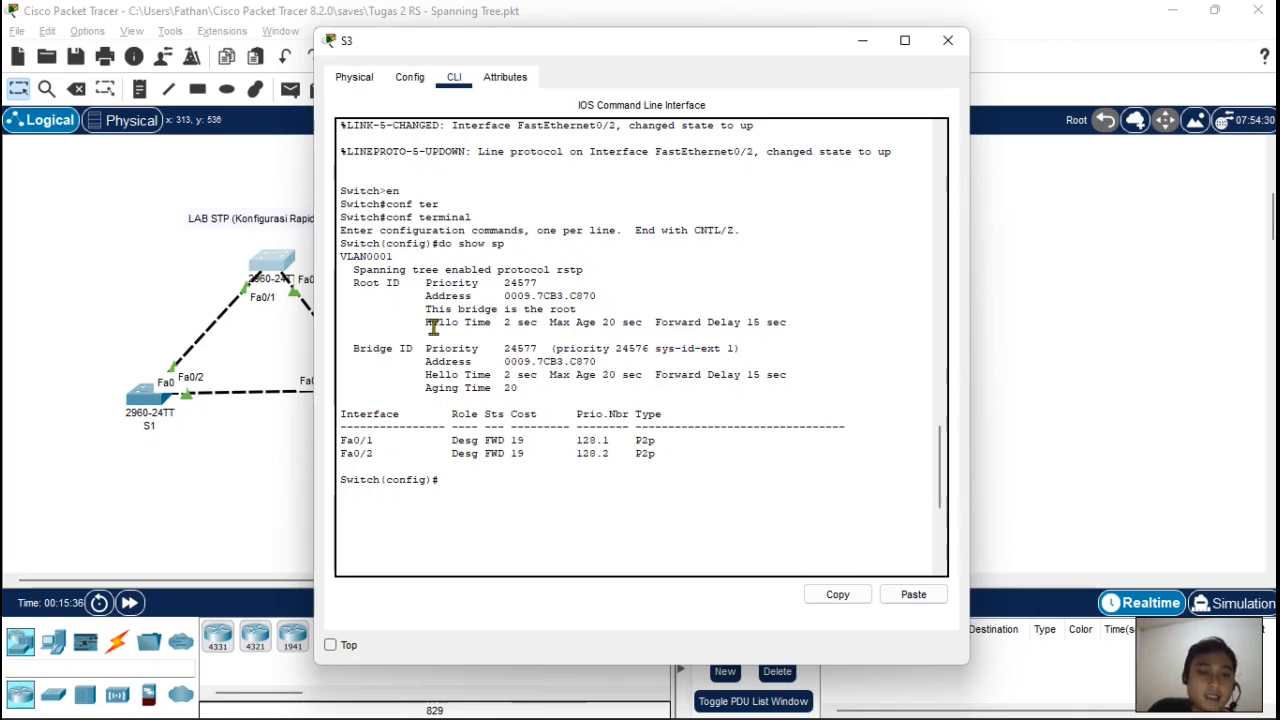
left_click_drag(420, 308, 580, 310)
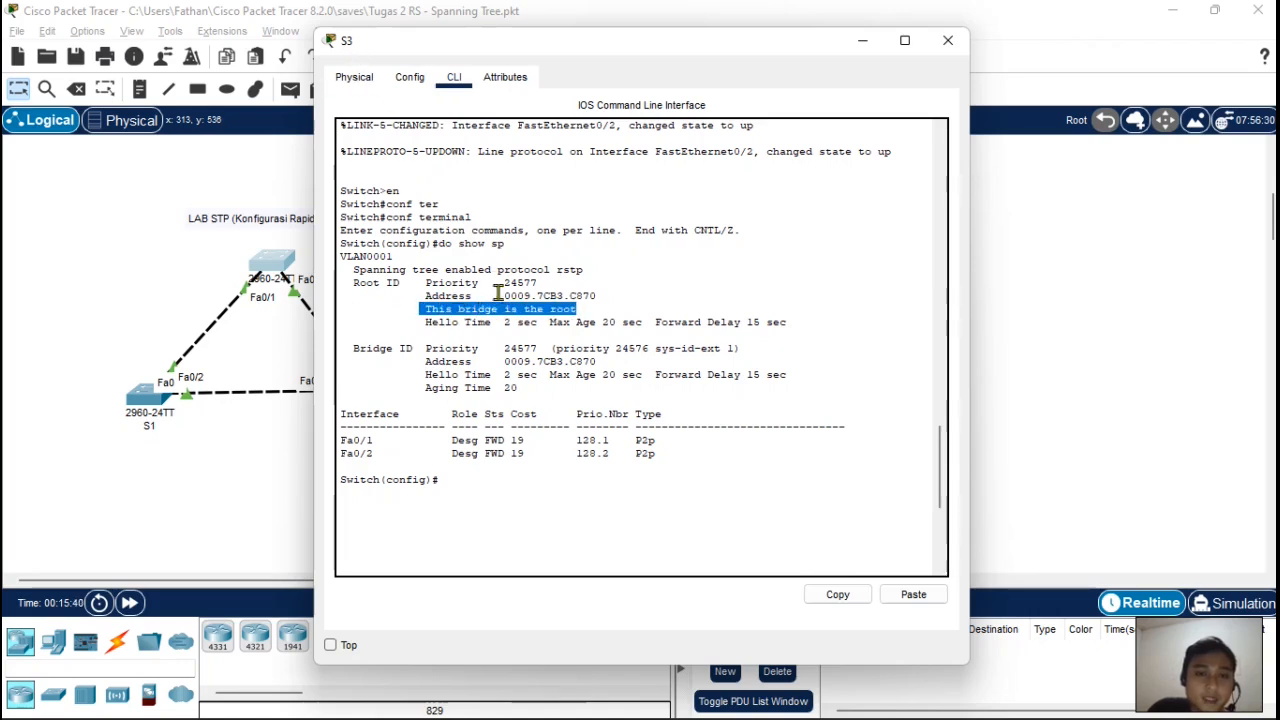
left_click(594, 309)
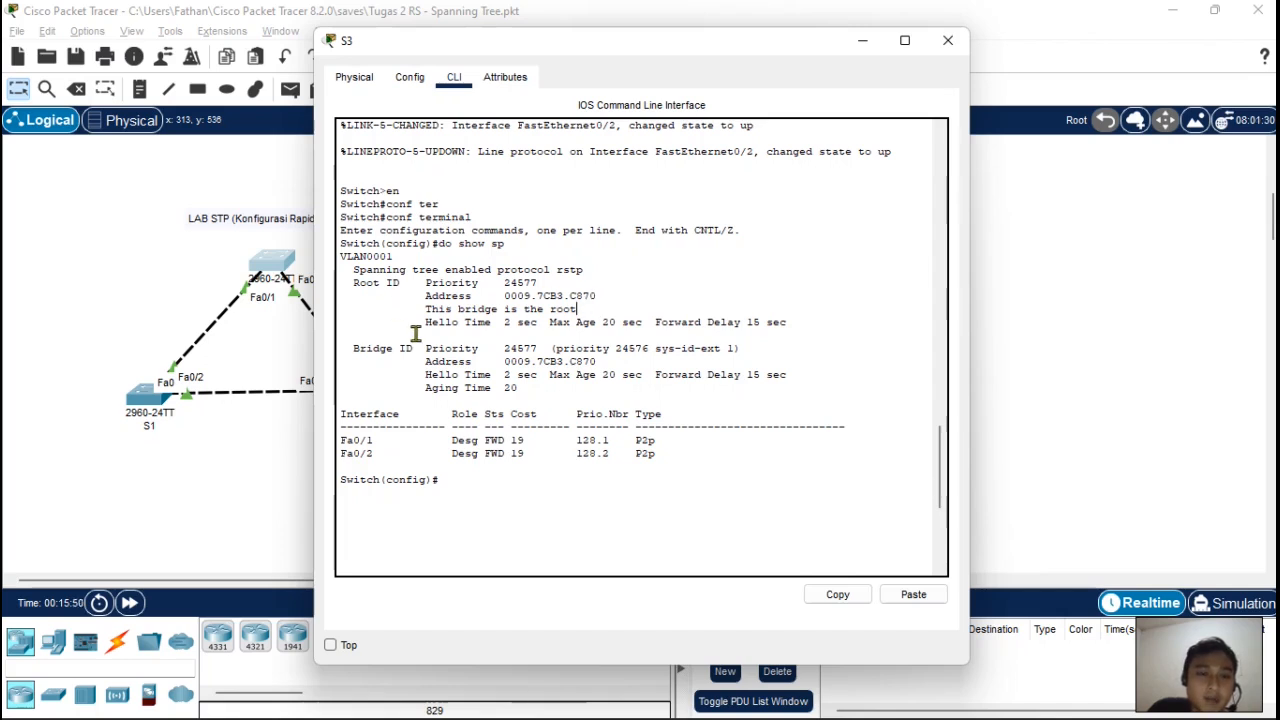
double_click(457, 284)
left_click_drag(452, 296, 486, 297)
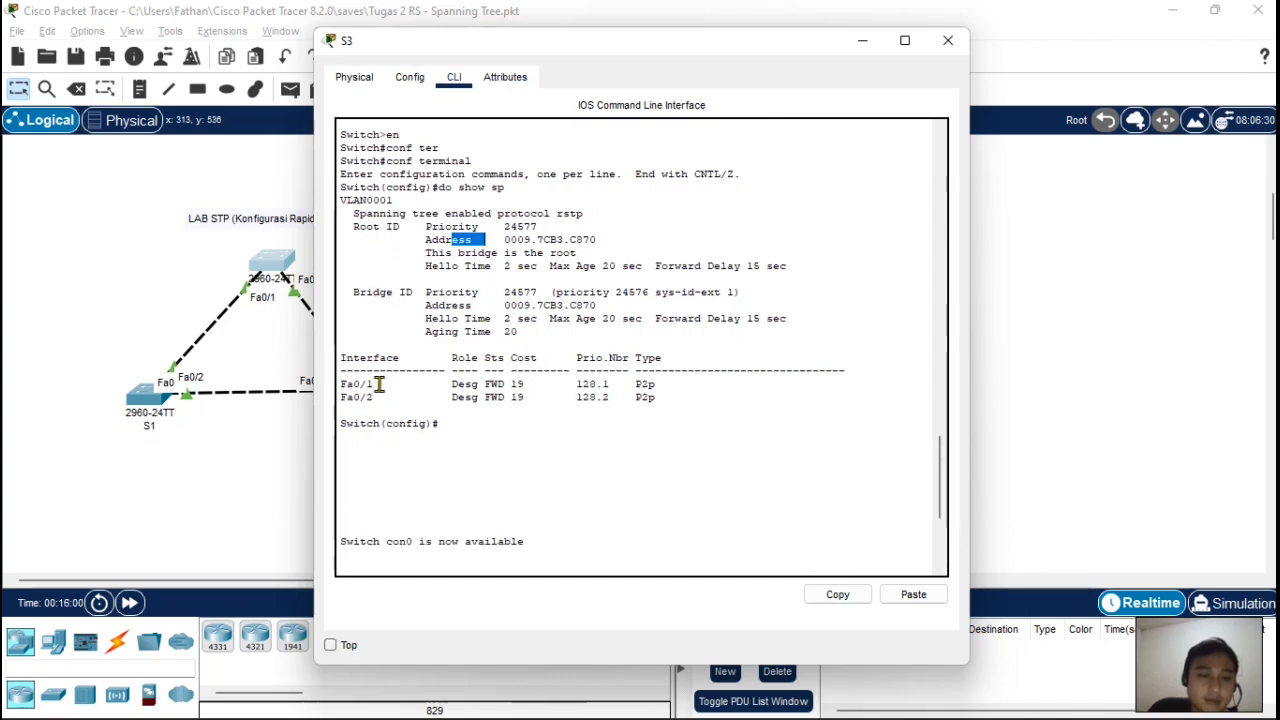
left_click_drag(497, 49, 577, 42)
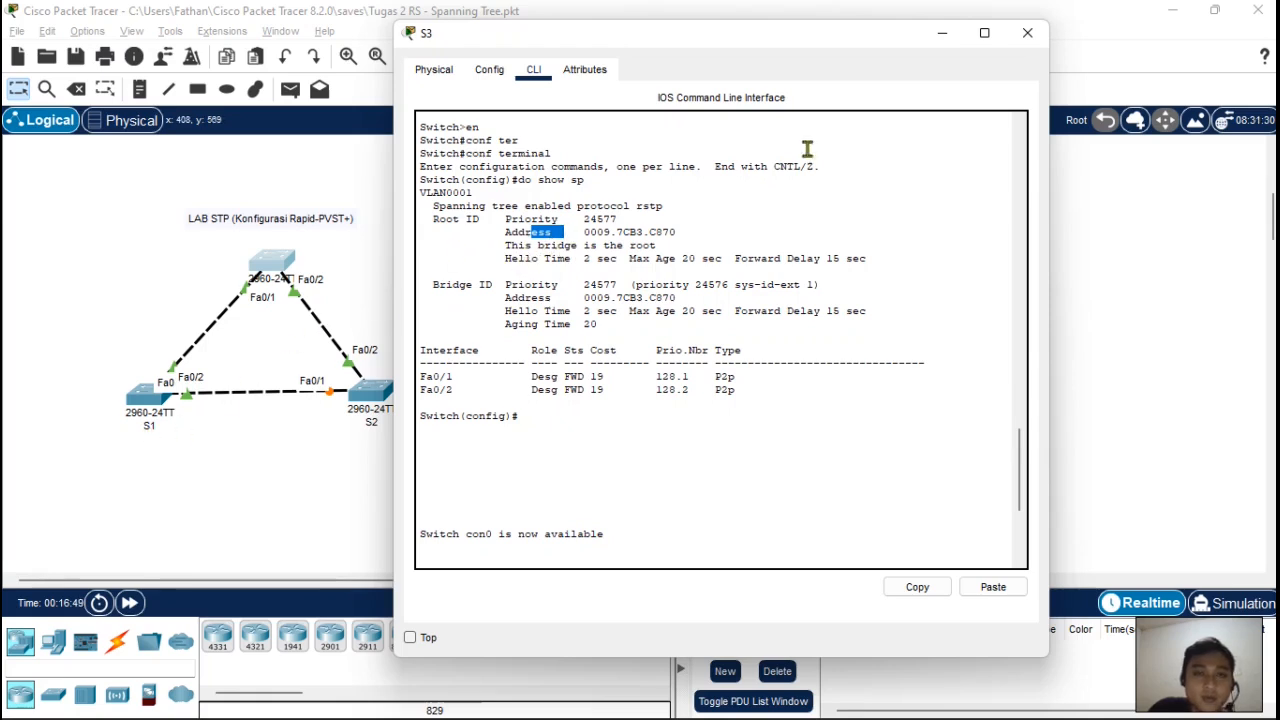
left_click(938, 36)
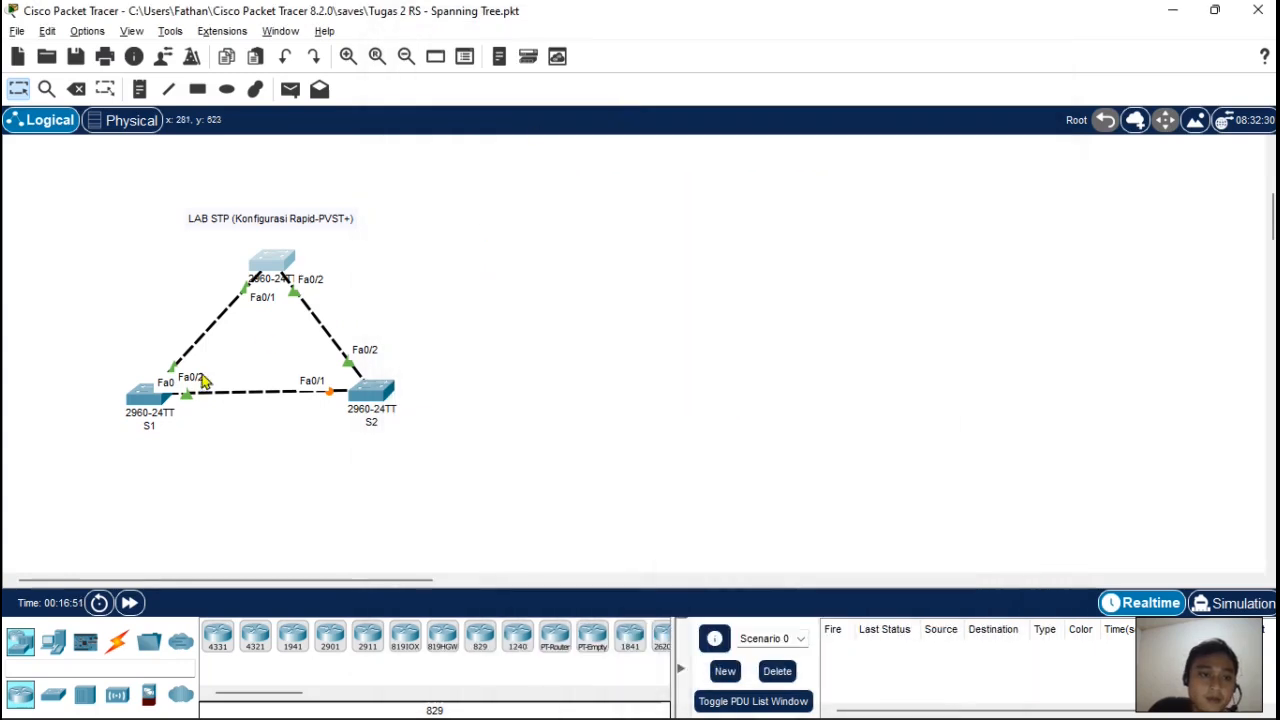
Step: Open the CLI of switch S1 and enter global configuration mode with en and conf terminal
left_click(155, 403)
left_click(455, 78)
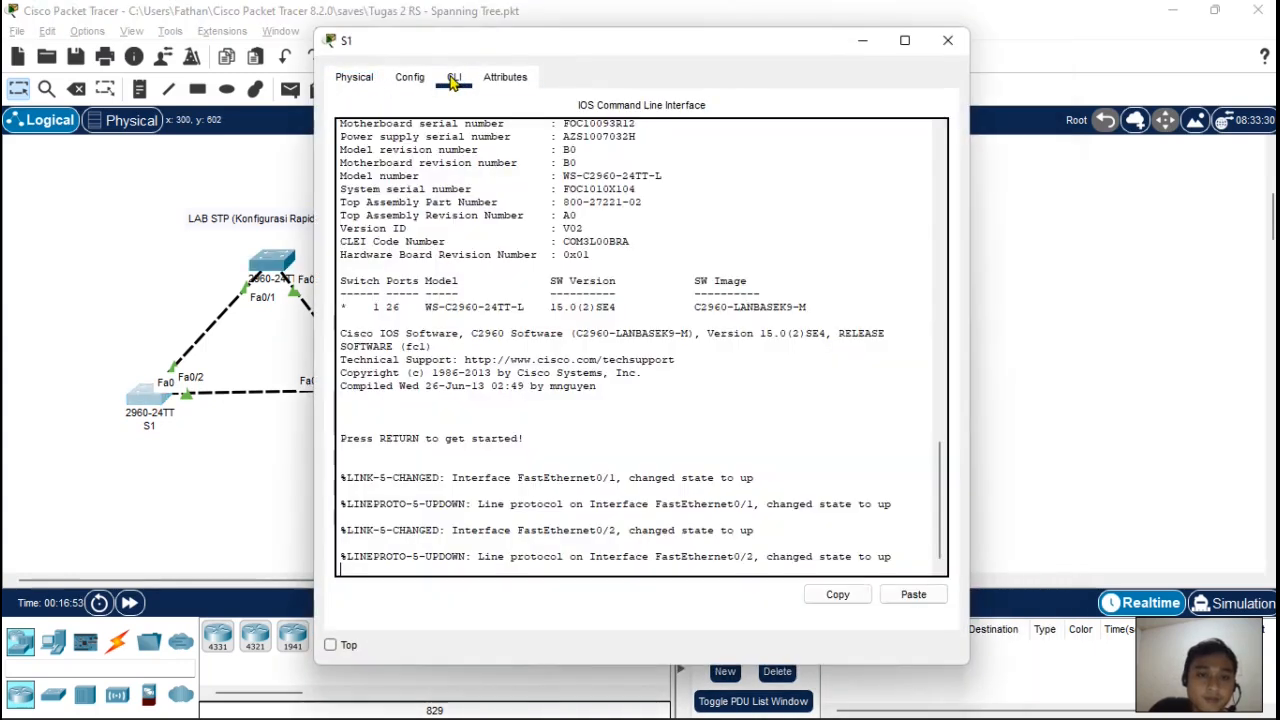
key("Return")
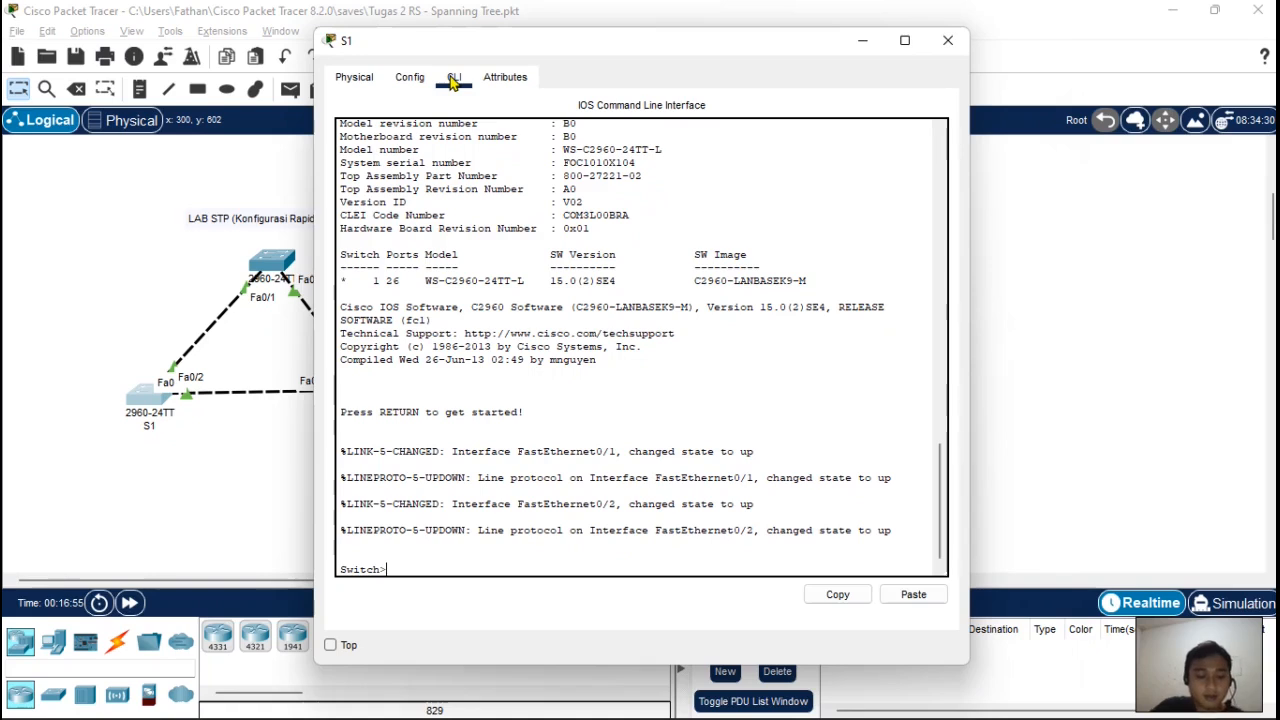
type("en")
key("Return")
type("conf ter")
key("Return")
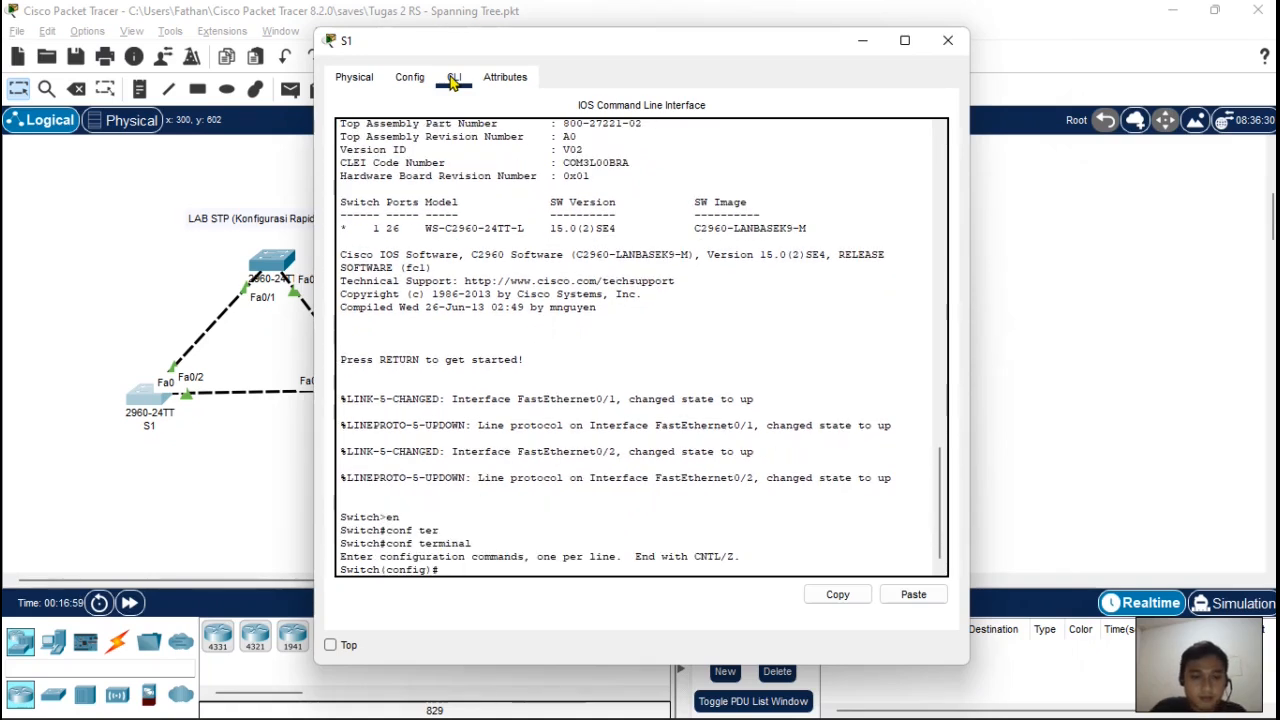
Step: Display S1's spanning-tree status with do show spanning-tree, review it beside the topology, and minimize the window
type("do s")
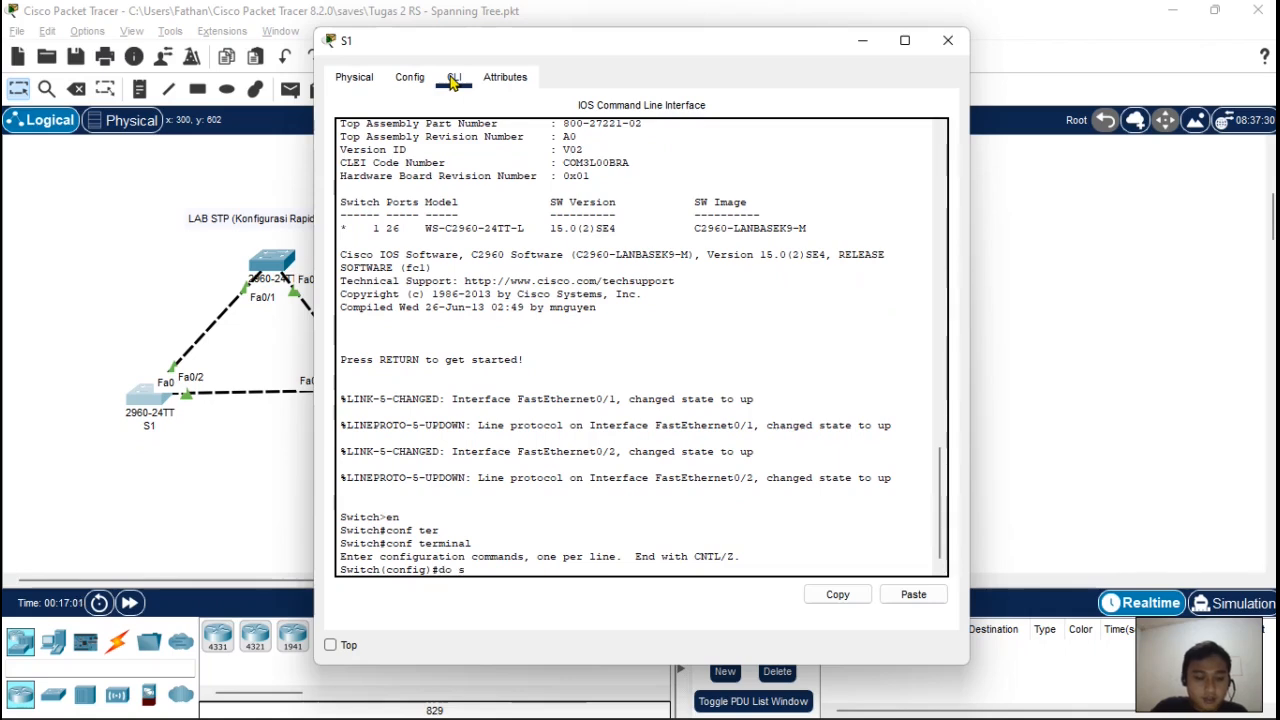
type("how spanning")
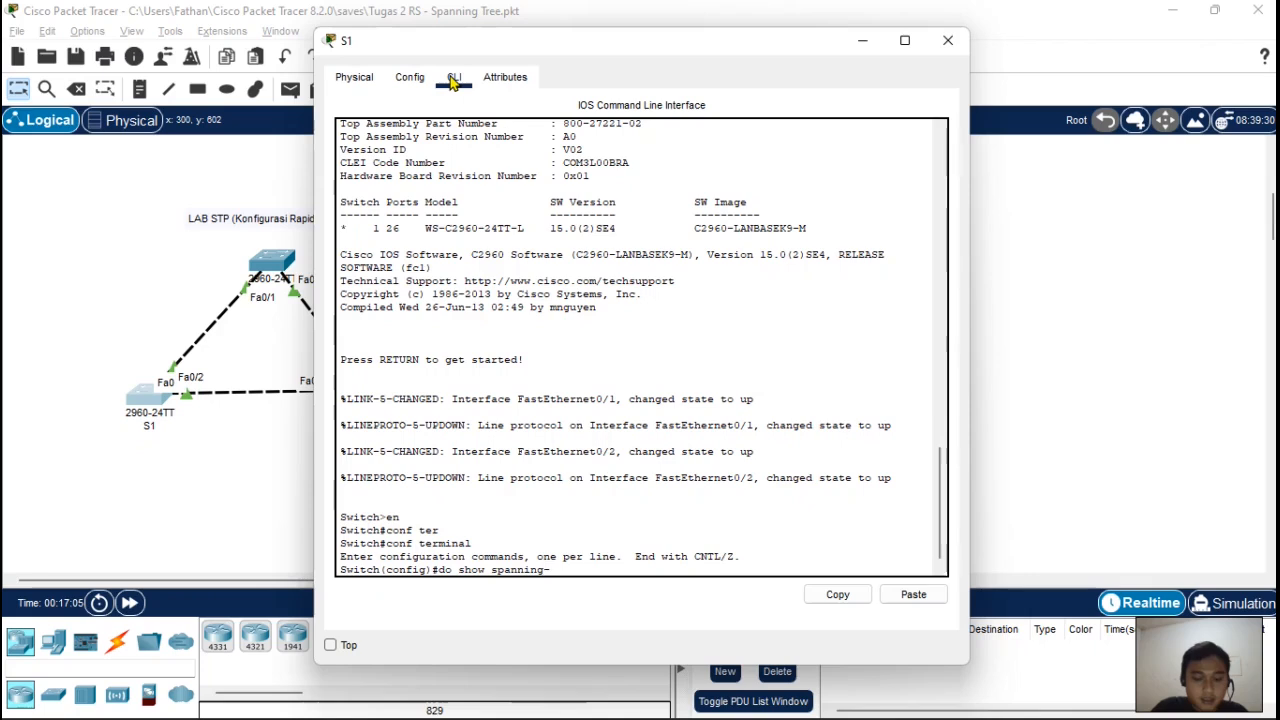
type("-tree")
key("Return")
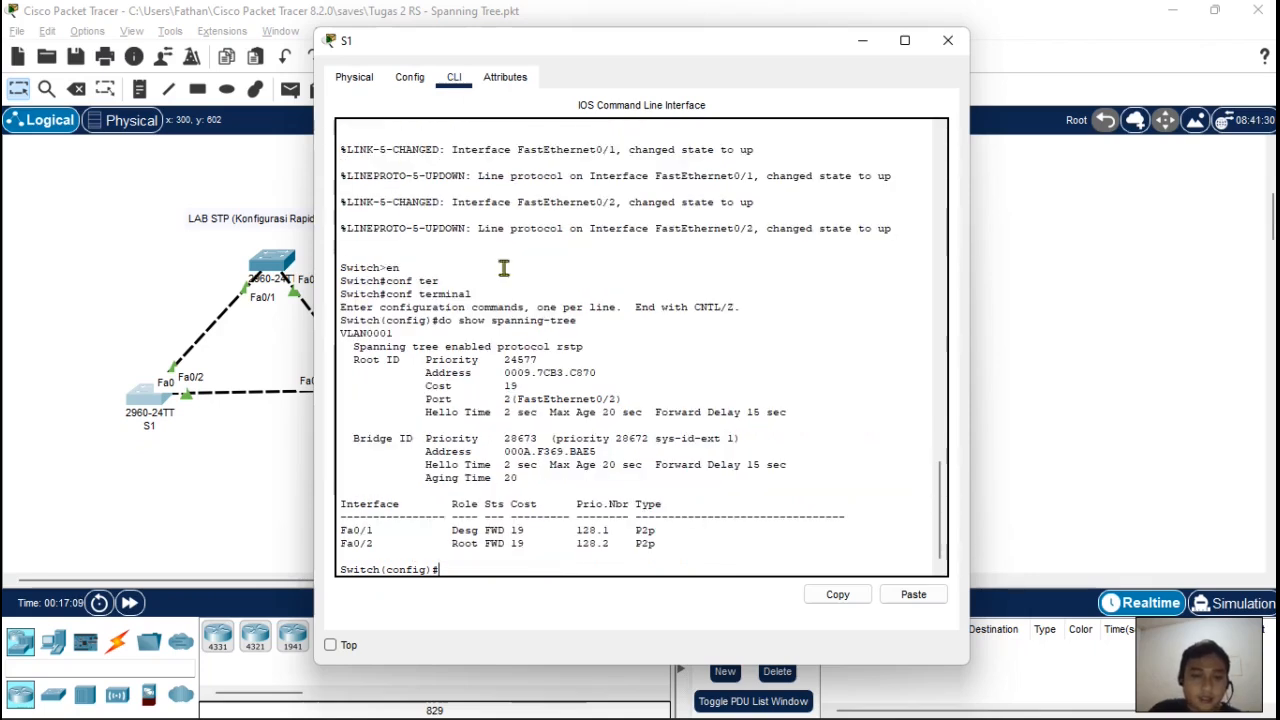
left_click_drag(529, 46, 545, 20)
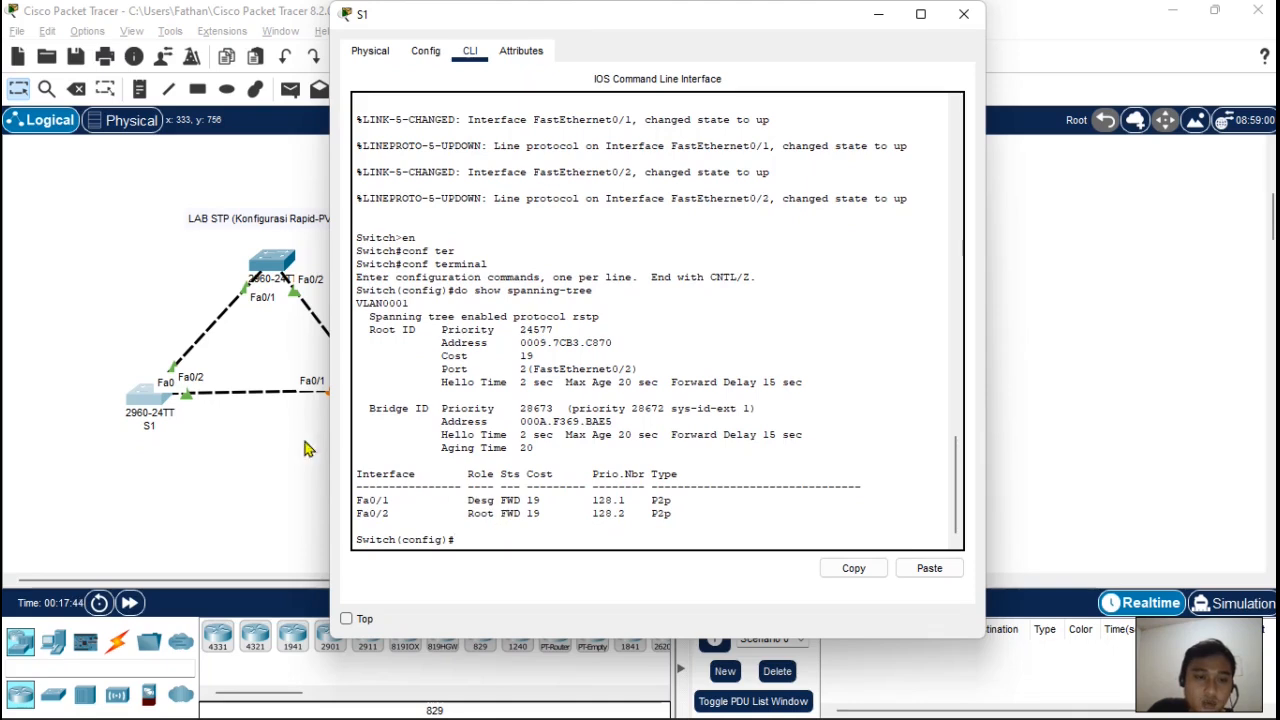
left_click(886, 16)
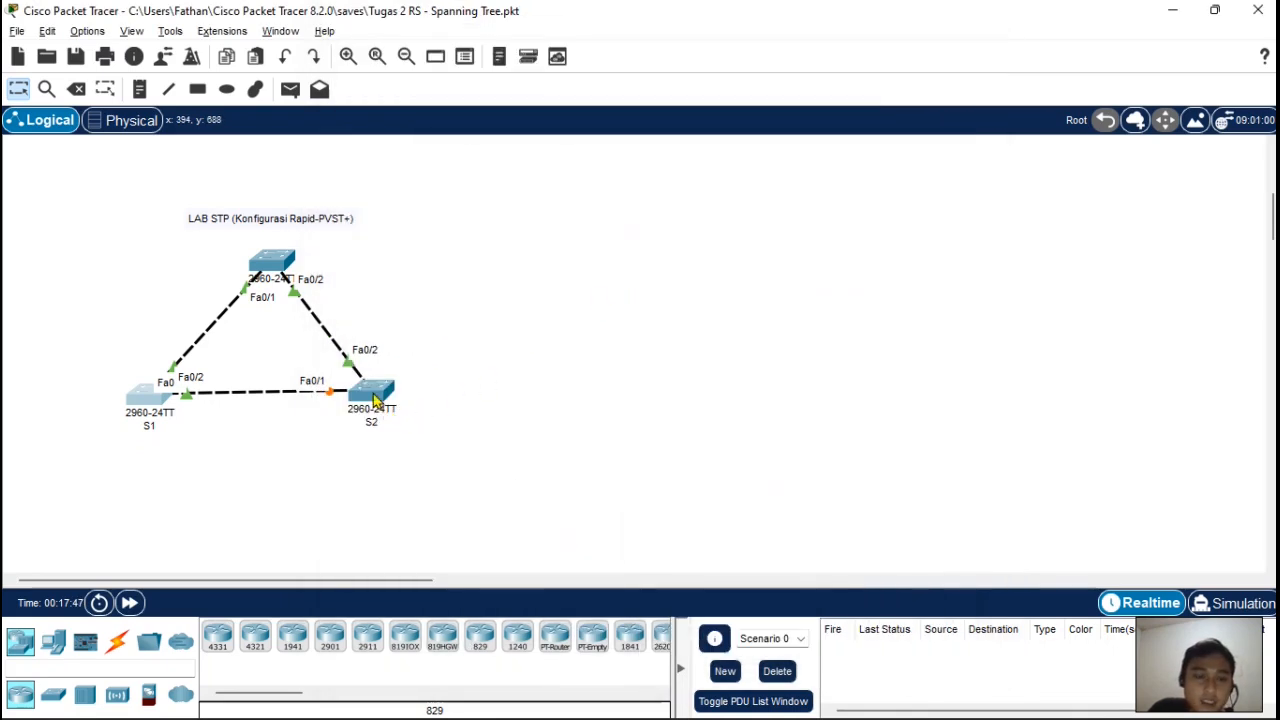
Step: Open the CLI of switch S2 and enter global configuration mode with en and conf terminal
left_click(372, 394)
left_click(463, 80)
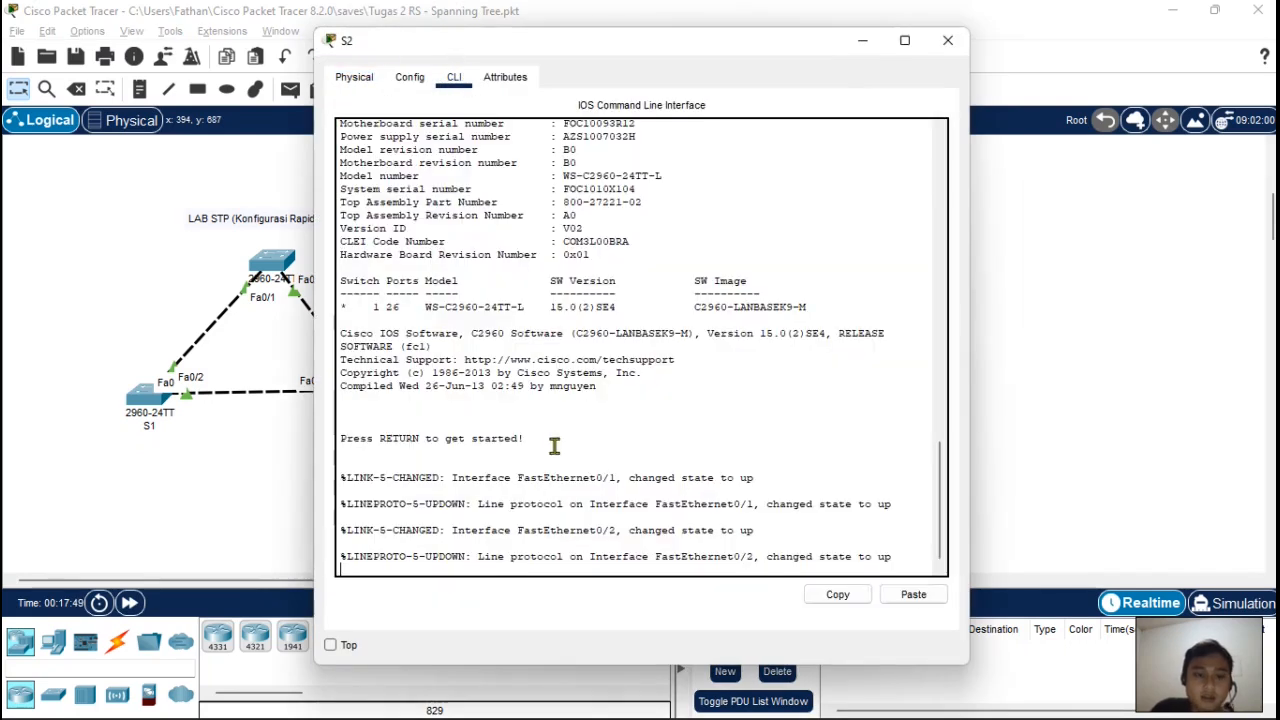
key("Return")
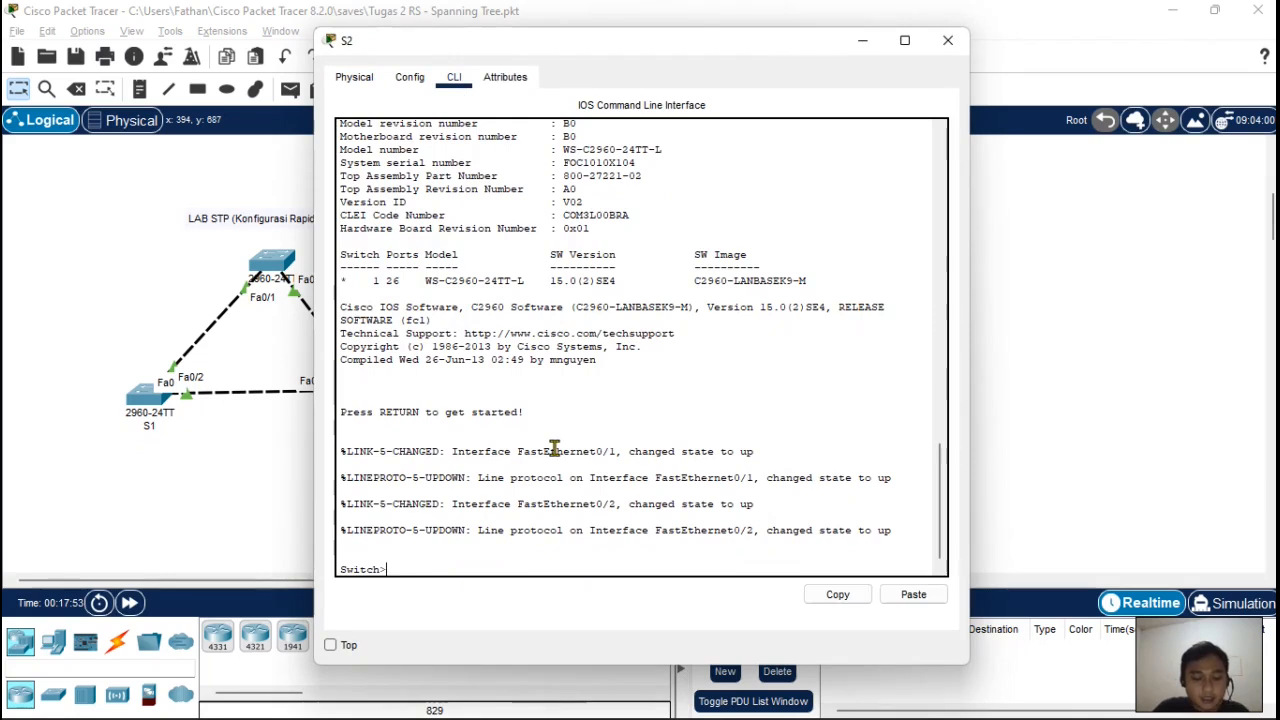
type("en")
key("Return")
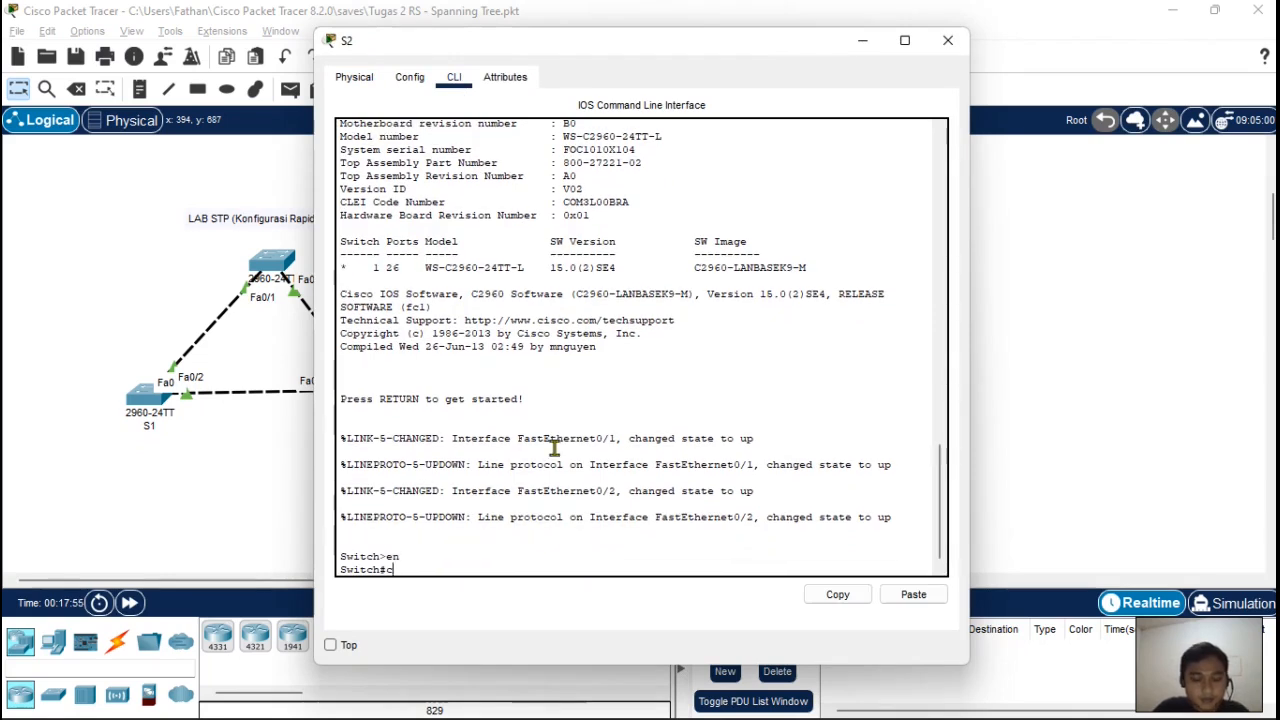
type("conf ter")
key("Tab")
key("Return")
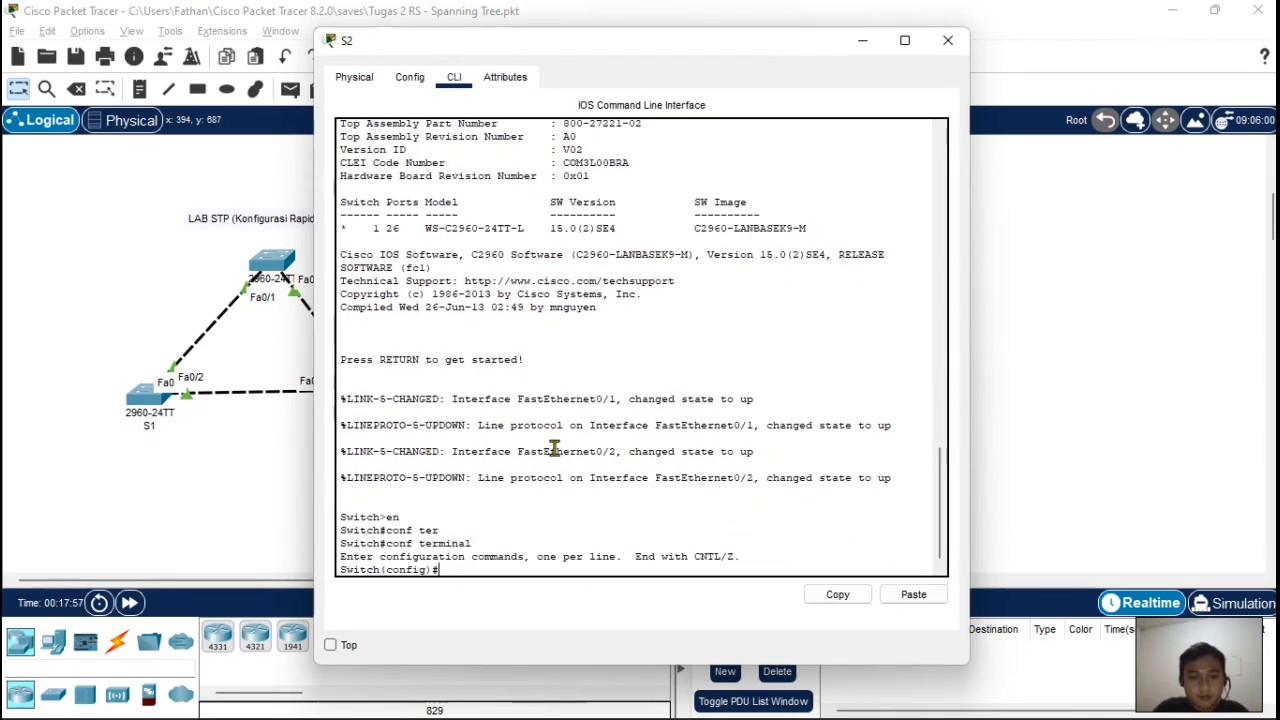
Step: Run do show spanning-tree on S2, examine the Root ID priority, address and port, and move the window clear of the topology
type("do")
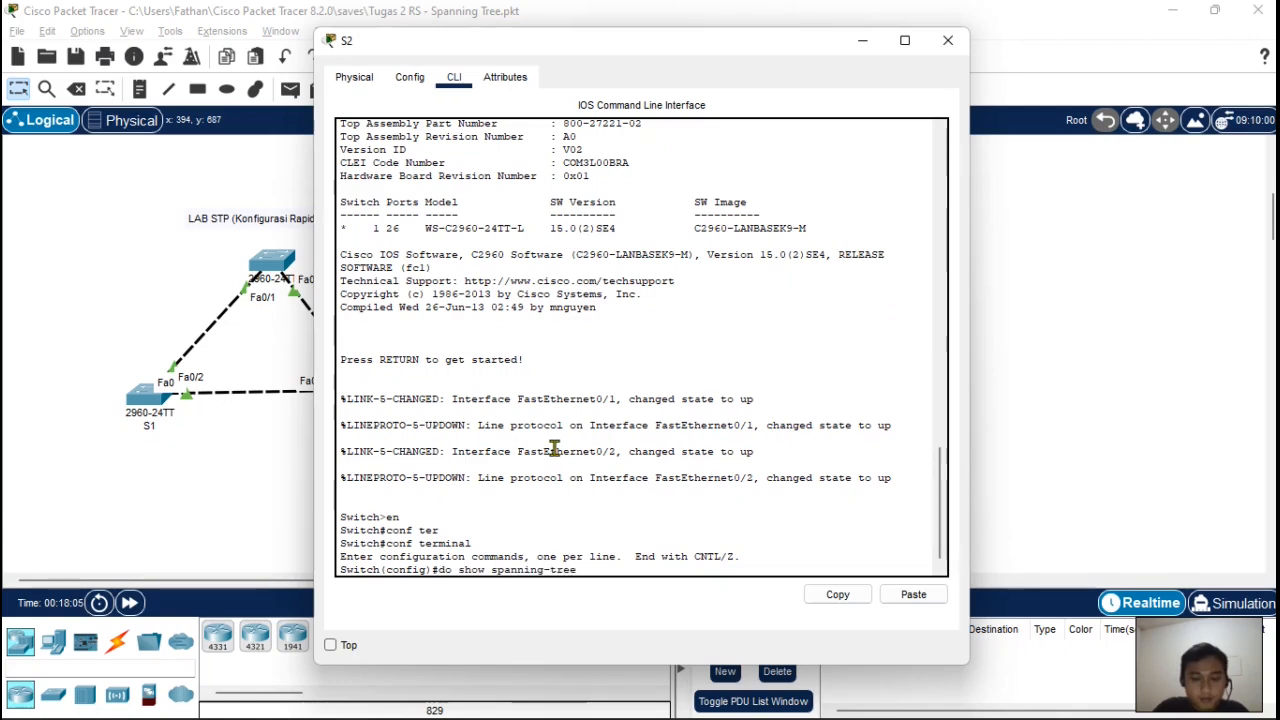
type("show spanning-tree")
key("Return")
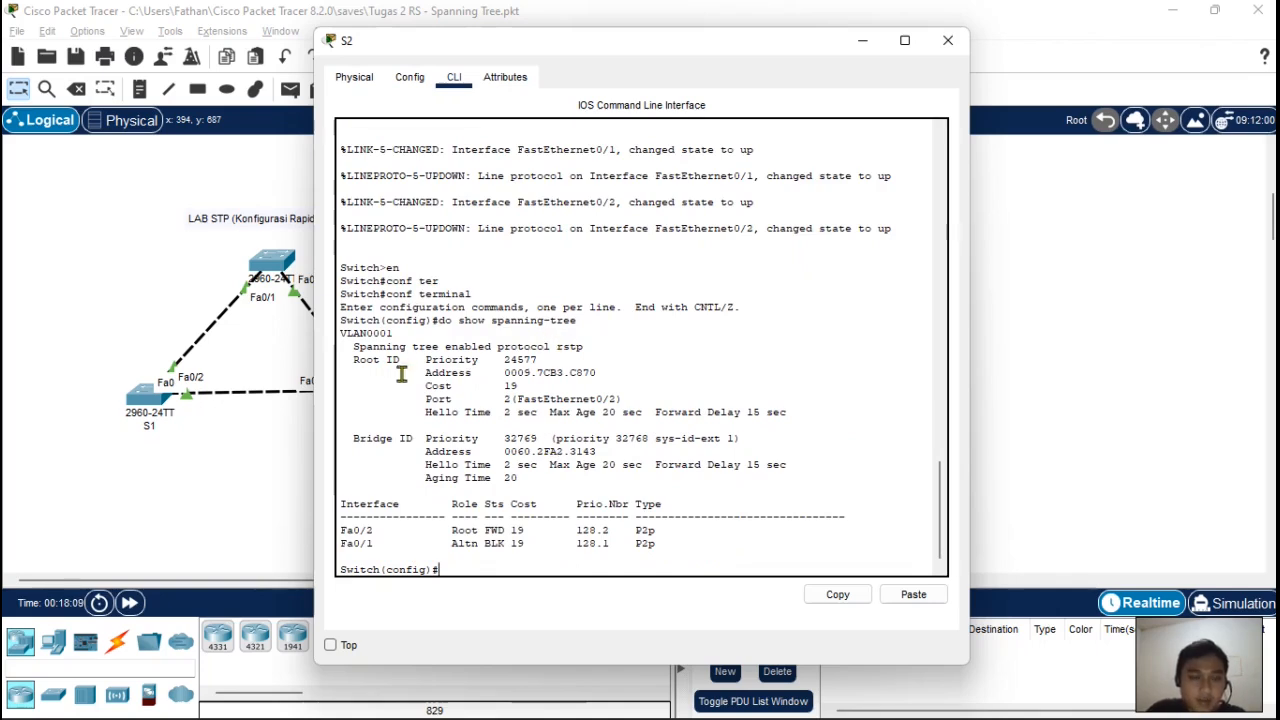
left_click_drag(419, 358, 586, 351)
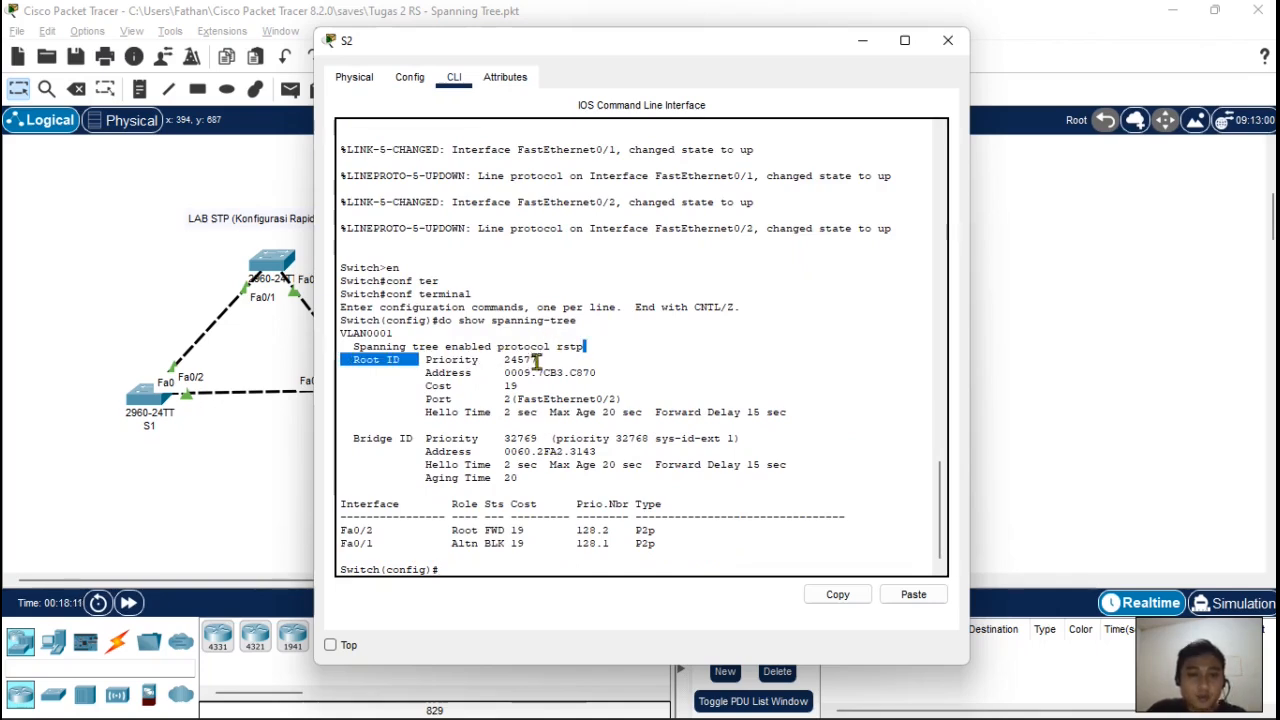
left_click(475, 368)
left_click_drag(462, 372, 540, 359)
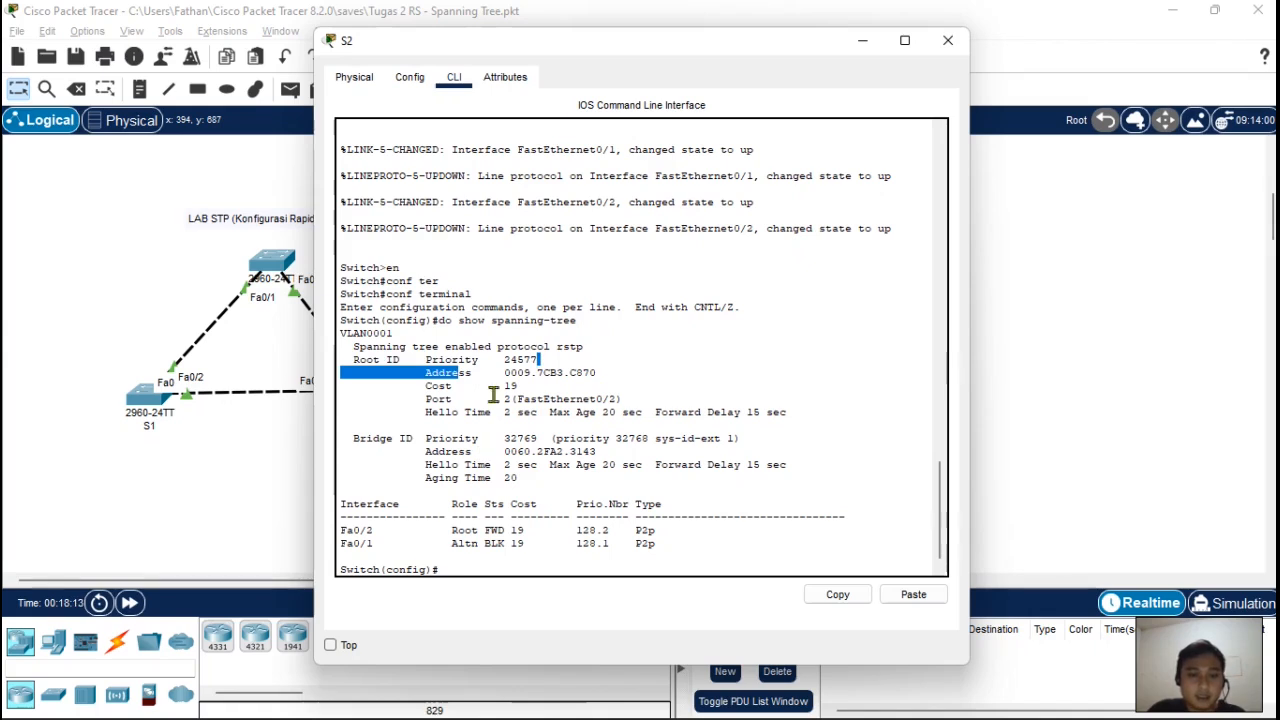
left_click_drag(458, 399, 512, 399)
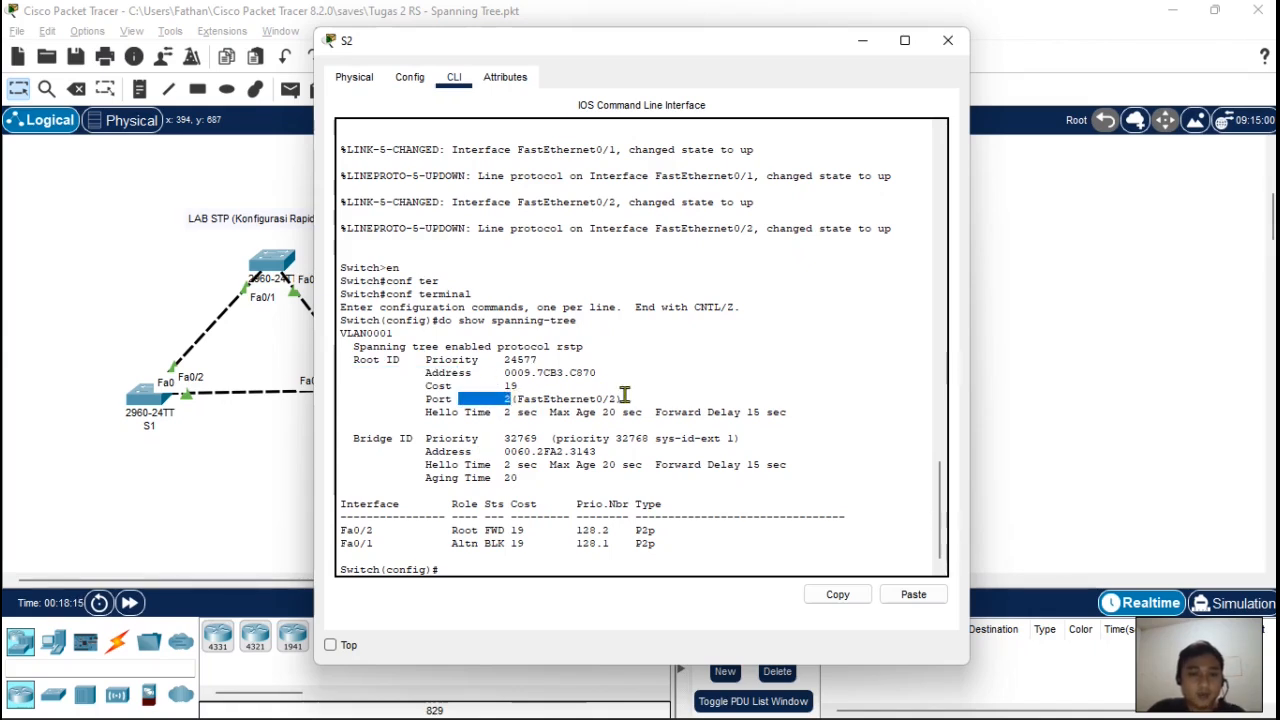
left_click(571, 463)
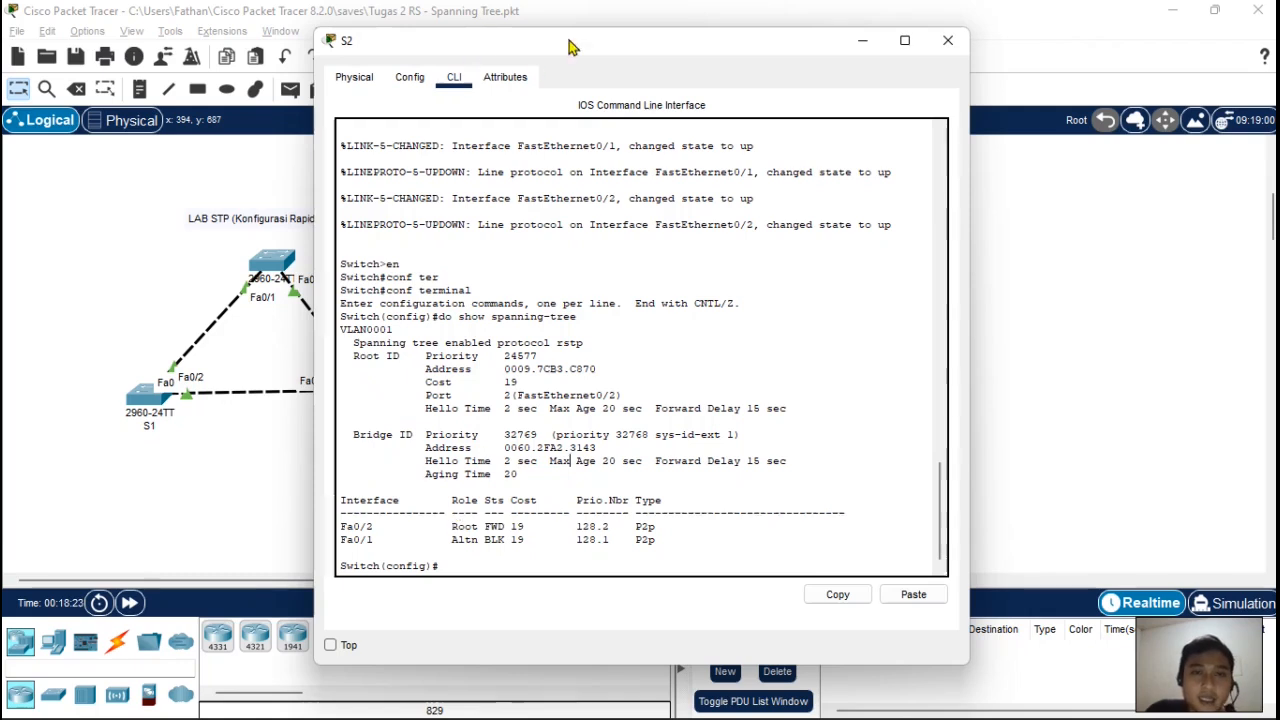
left_click_drag(578, 44, 680, 41)
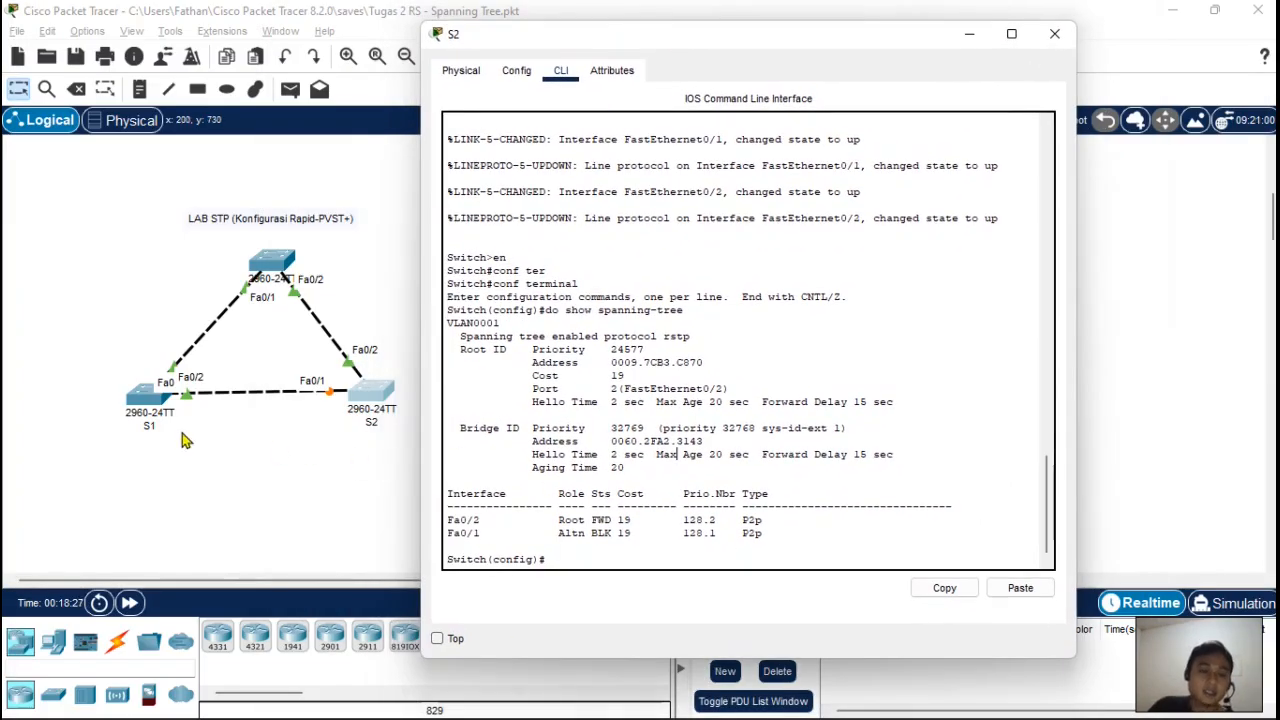